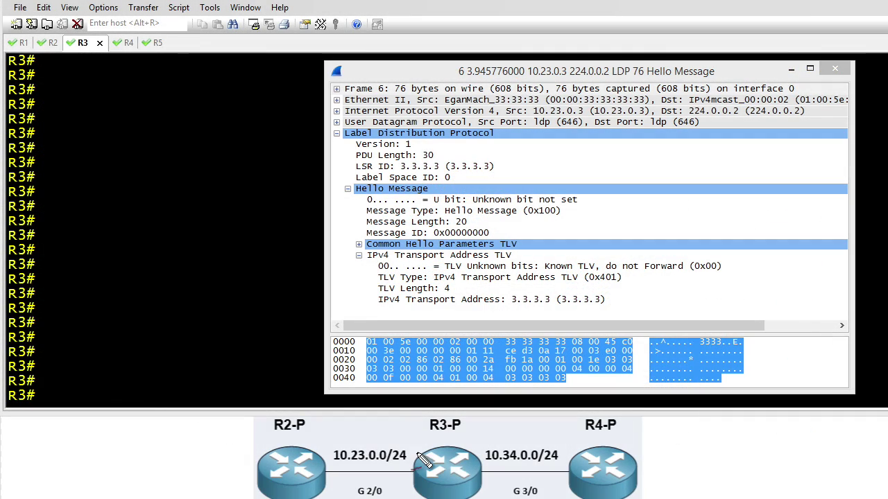
Annotate the topology by writing 3.3.3.3 beside R3-P, circling R2-P and R4-P, and drawing an arrow from R3-P toward R2-P
mouse_move(468, 434)
mouse_down()
mouse_move(524, 419)
mouse_move(498, 431)
mouse_up()
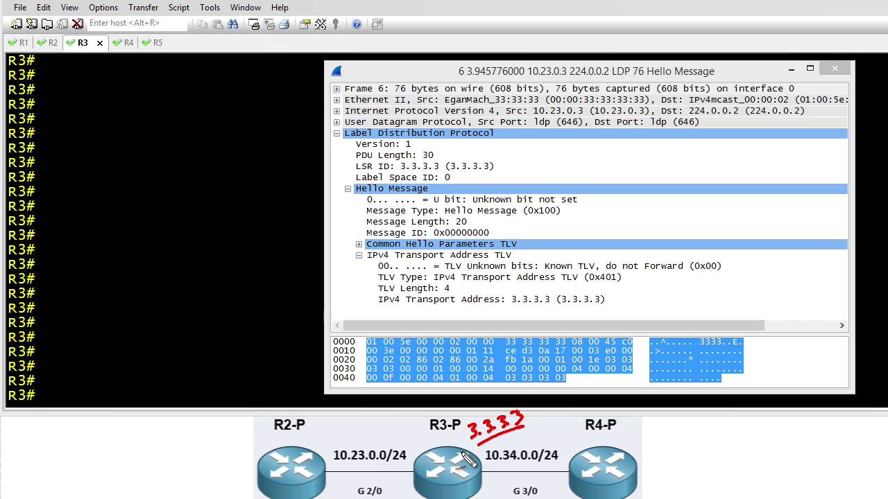
drag(424, 449, 417, 445)
drag(315, 410, 304, 436)
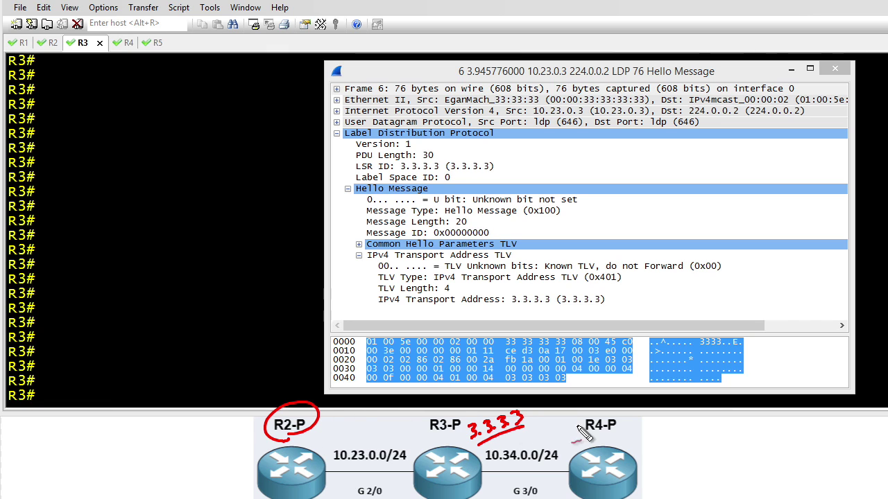
drag(610, 409, 619, 435)
drag(554, 451, 514, 439)
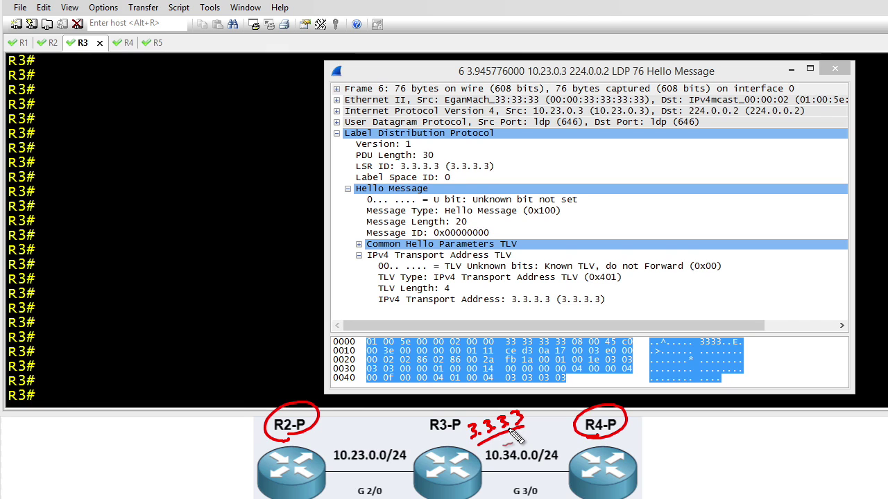
mouse_move(398, 438)
mouse_down()
mouse_move(415, 436)
mouse_move(394, 438)
mouse_up()
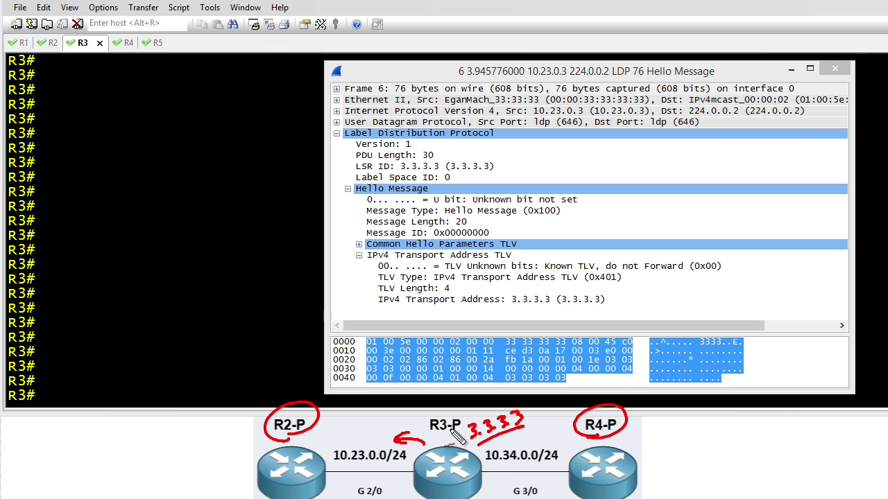
Underline the Hello packet's source address 10.23.0.3 and circle the matching 10.23.0.0/24 link in the topology
mouse_move(612, 118)
mouse_down()
mouse_move(595, 117)
mouse_move(644, 115)
mouse_up()
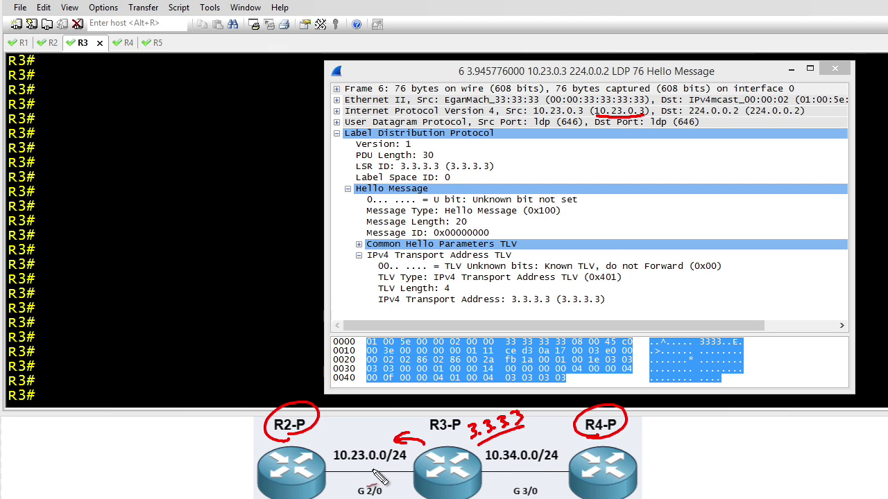
mouse_move(378, 473)
mouse_down()
mouse_move(416, 452)
mouse_move(411, 441)
mouse_up()
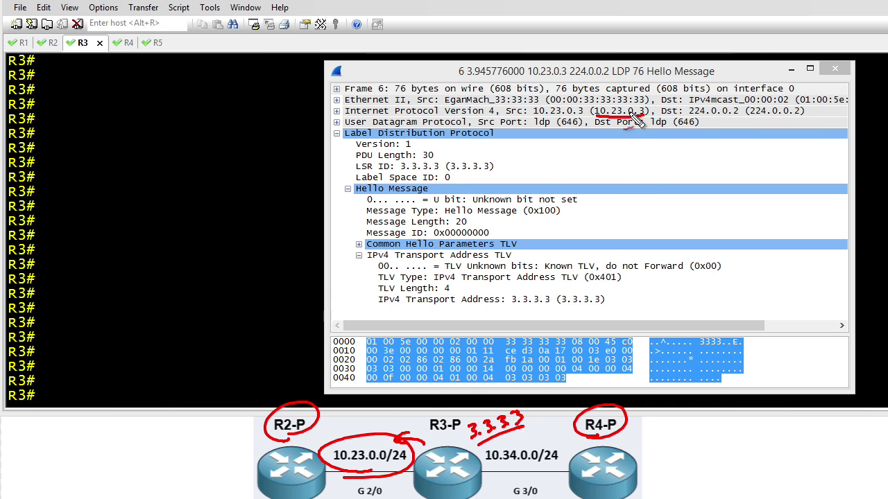
drag(558, 296, 568, 294)
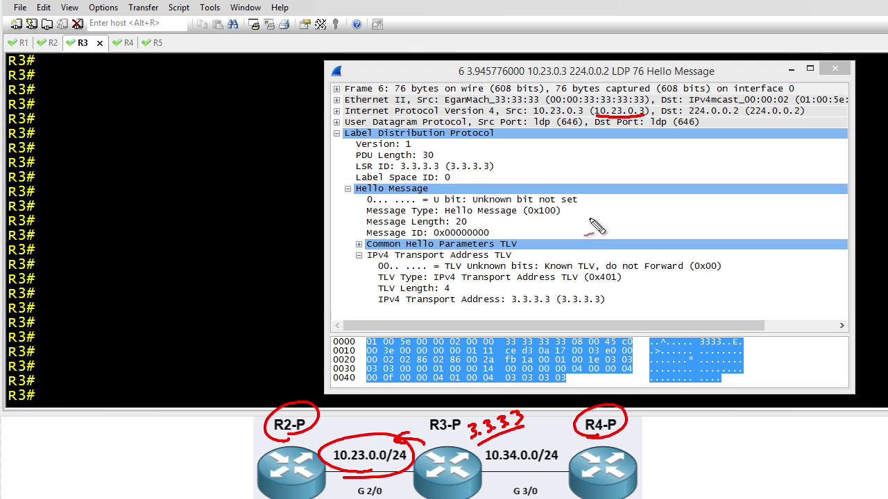
Circle the LSR ID and the IPv4 Transport Address in the Hello message, point an arrow at the transport address, and clear all annotations
mouse_move(356, 172)
mouse_down()
mouse_move(396, 170)
mouse_move(423, 157)
mouse_move(381, 172)
mouse_up()
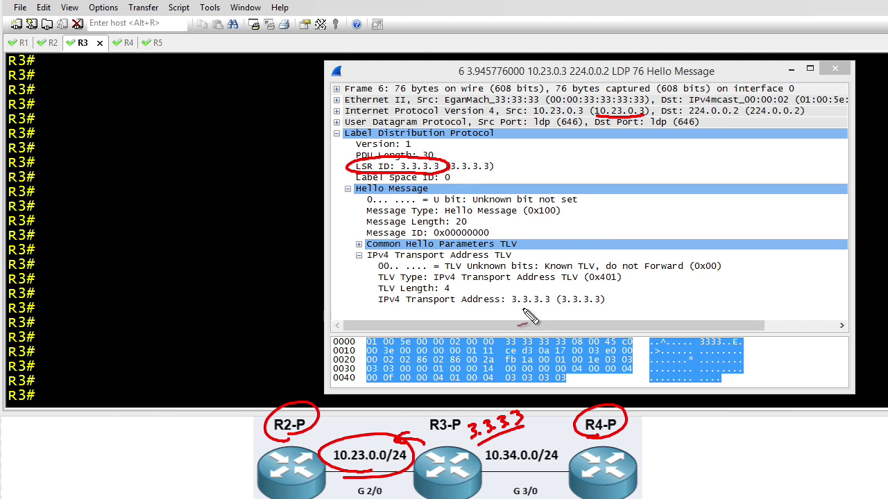
mouse_move(538, 312)
mouse_down()
mouse_move(559, 297)
mouse_move(509, 305)
mouse_move(546, 312)
mouse_up()
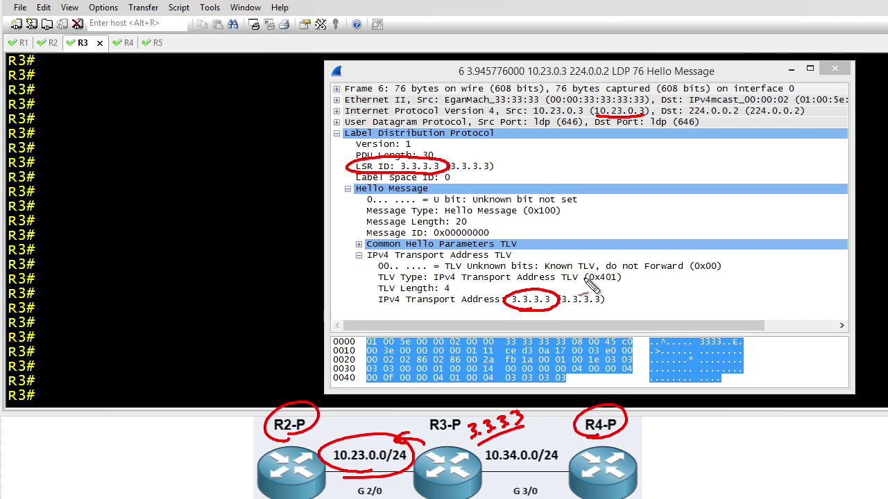
mouse_move(590, 272)
mouse_down()
mouse_move(565, 287)
mouse_move(579, 290)
mouse_up()
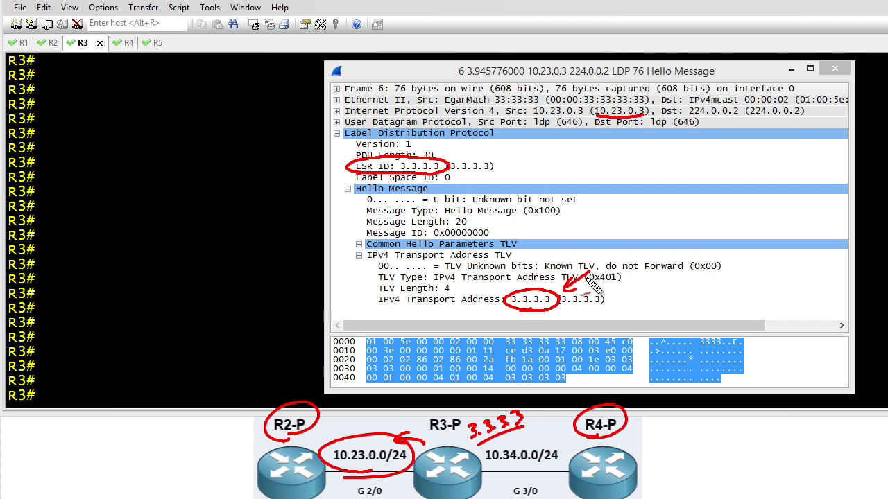
key(Escape)
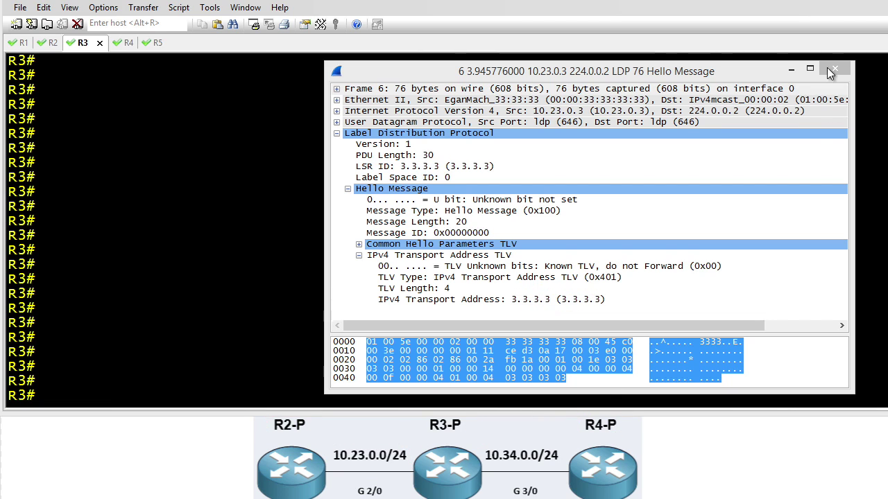
Minimize the packet details window and run "show mpls ldp neighbor" on R3
click(791, 70)
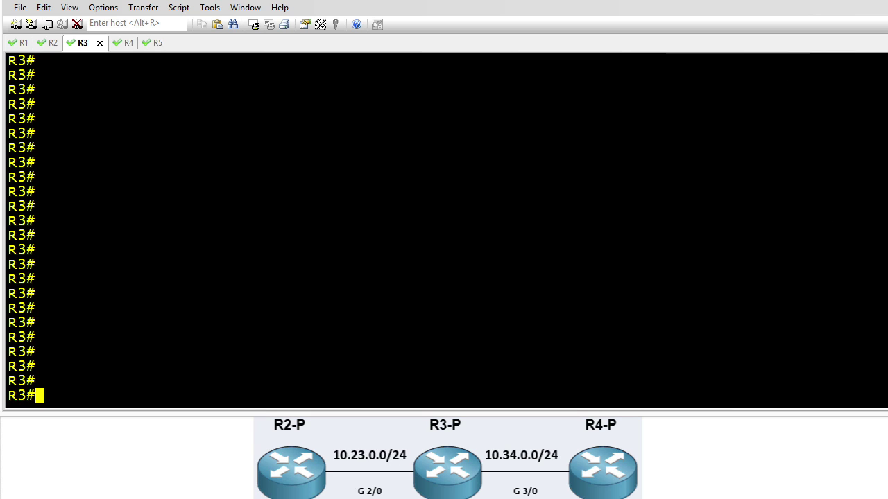
text(show mpls ld)
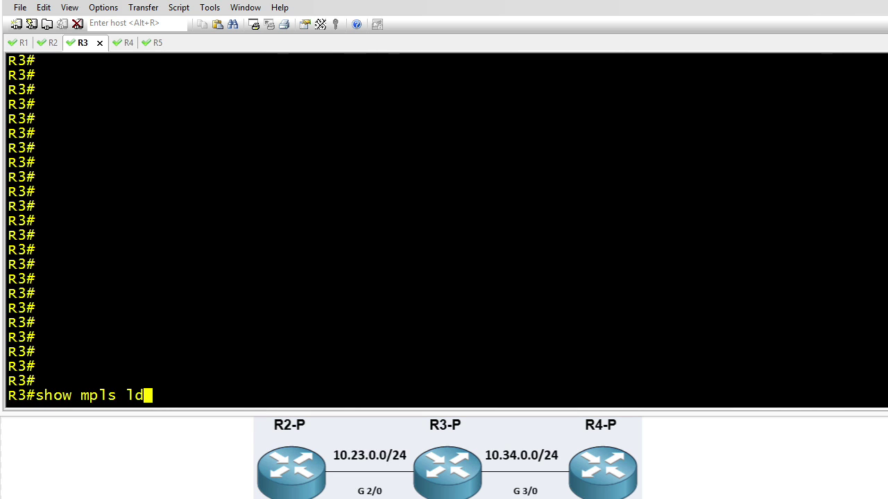
text(p neighbor)
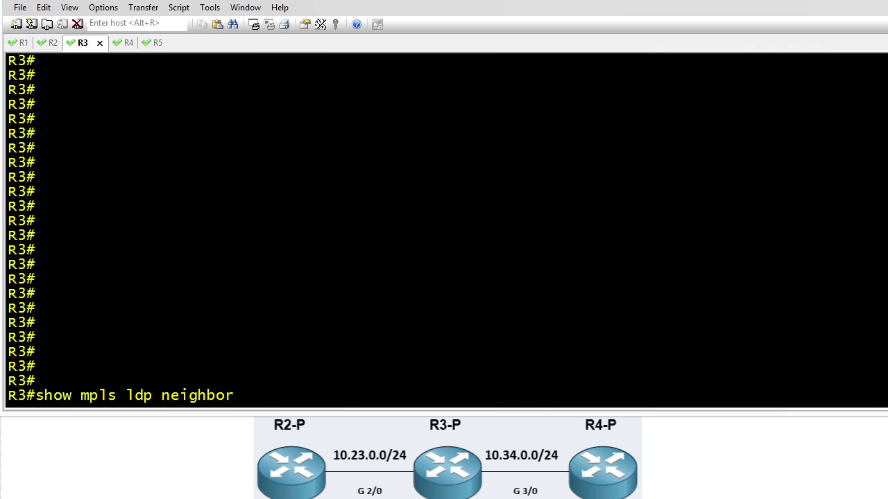
key(Return)
key(Return)
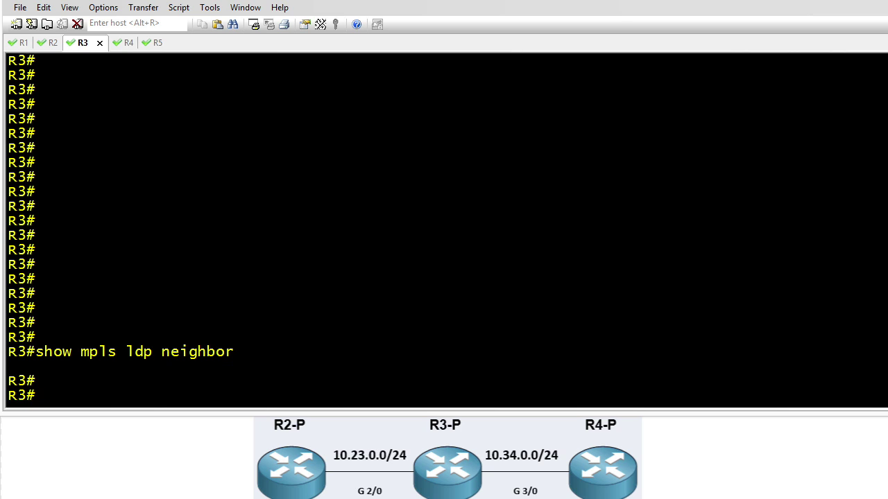
Run "show mpls ldp discovery detail" on R3 to inspect the LDP identifier and transport addresses
text(show mpls ldp )
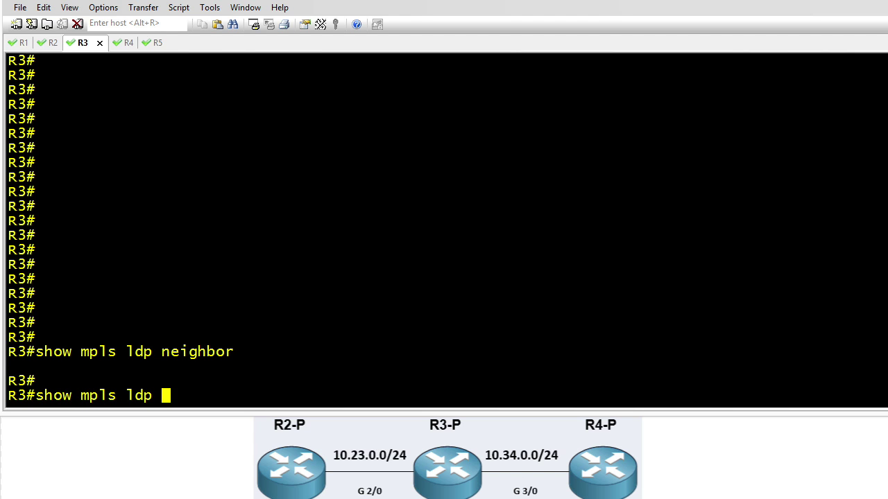
text(discovery detail)
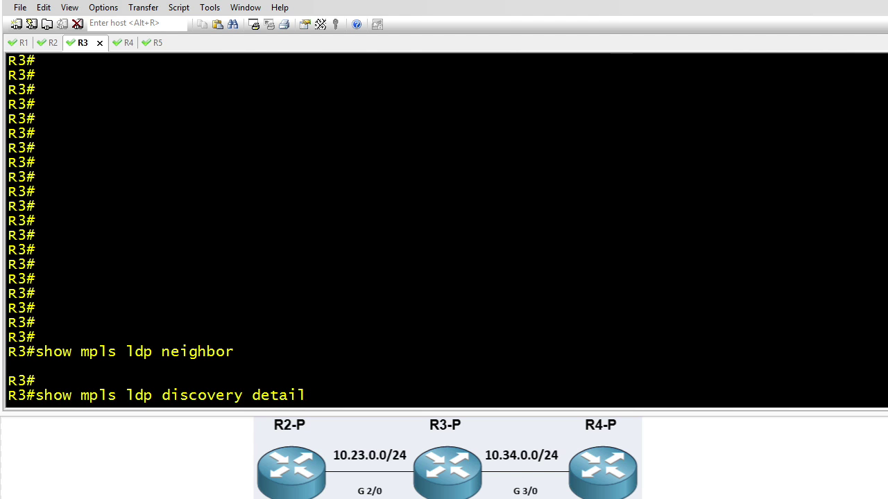
key(Return)
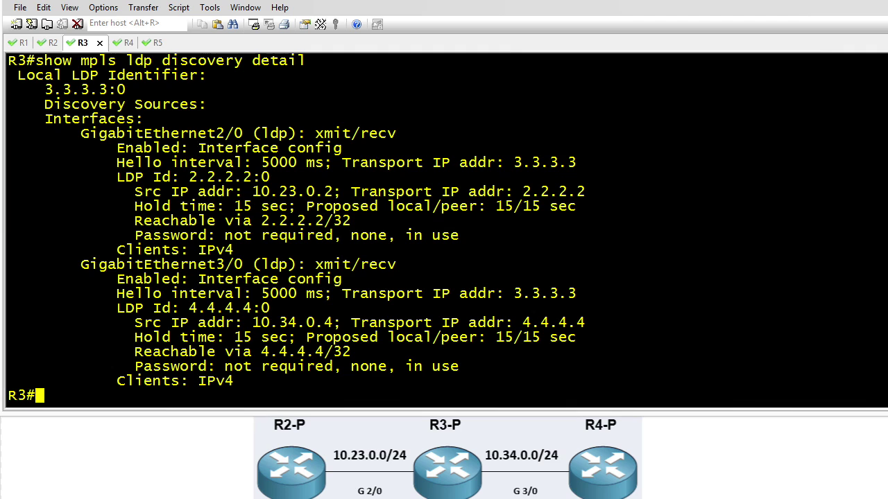
Mark the local LDP identifier and the local and neighbor transport addresses on both interfaces in the output, and clear the marks
mouse_move(21, 101)
mouse_down()
mouse_move(40, 86)
mouse_move(40, 94)
mouse_move(103, 100)
mouse_up()
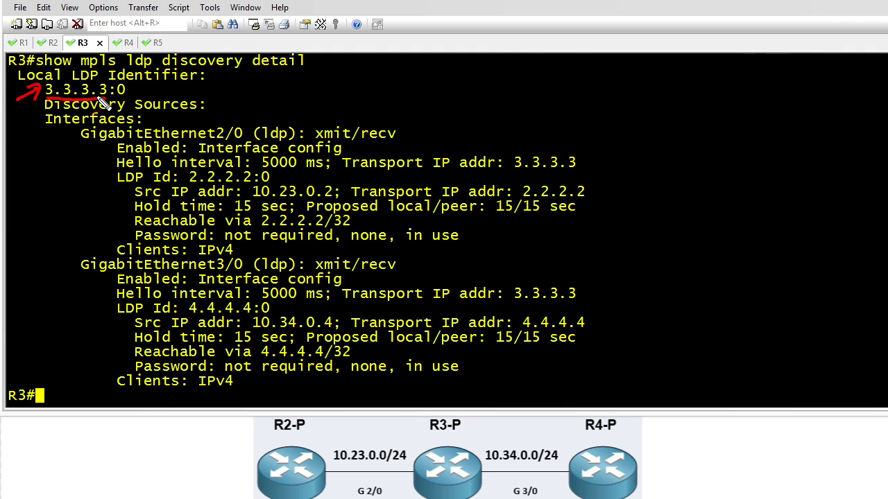
mouse_move(544, 179)
mouse_down()
mouse_move(591, 153)
mouse_move(519, 171)
mouse_up()
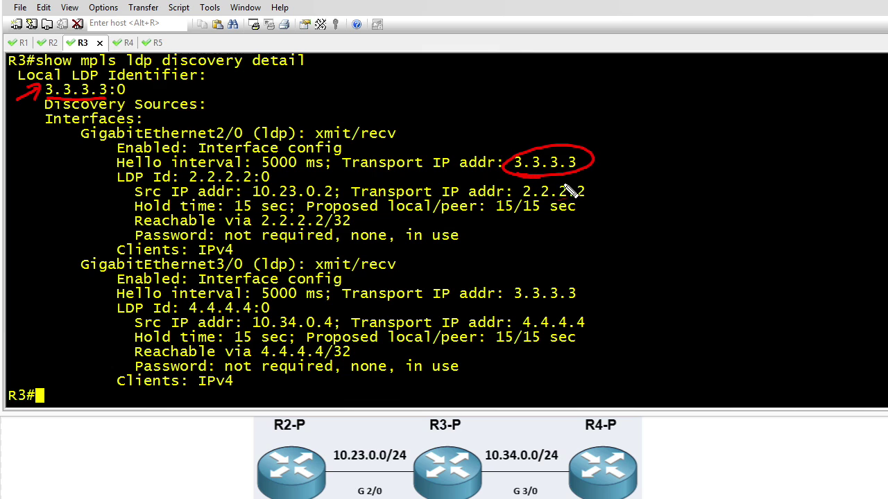
drag(569, 305, 562, 305)
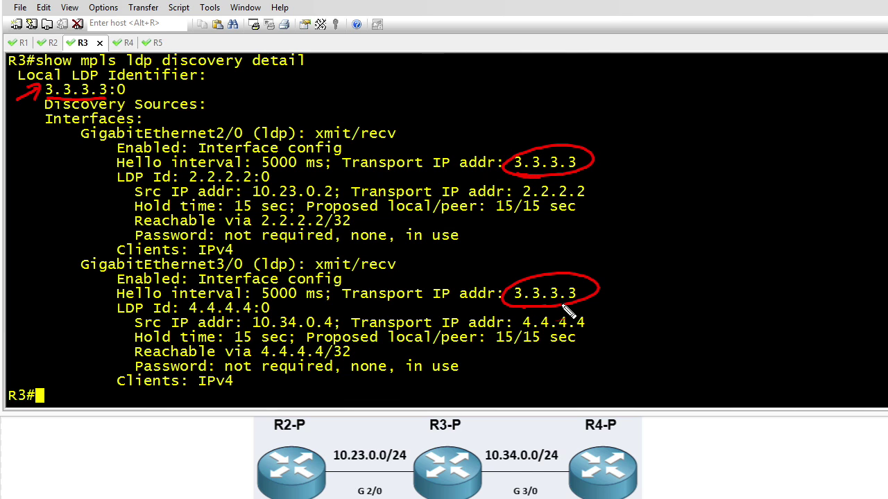
drag(645, 181, 606, 194)
drag(617, 185, 622, 196)
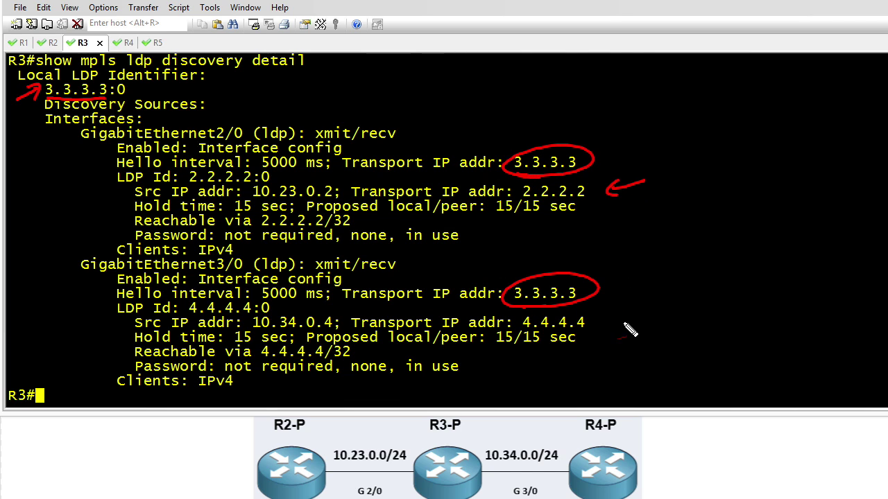
drag(630, 316, 598, 333)
drag(610, 325, 613, 337)
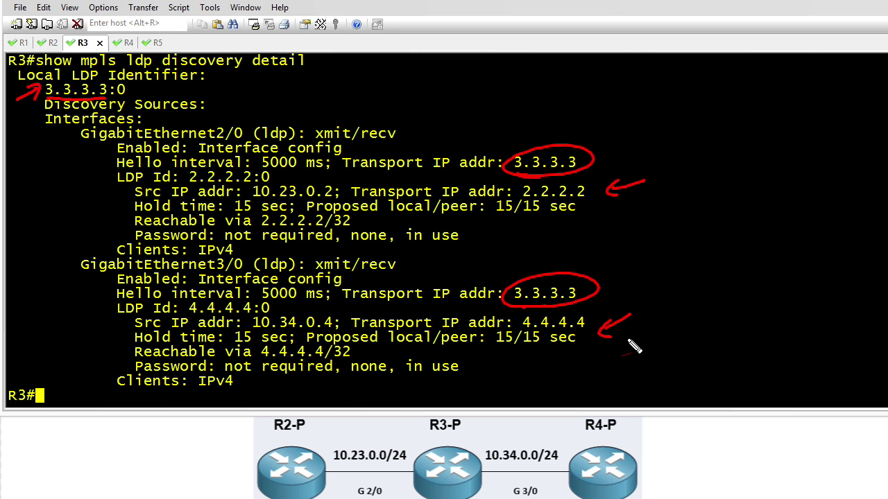
key(Escape)
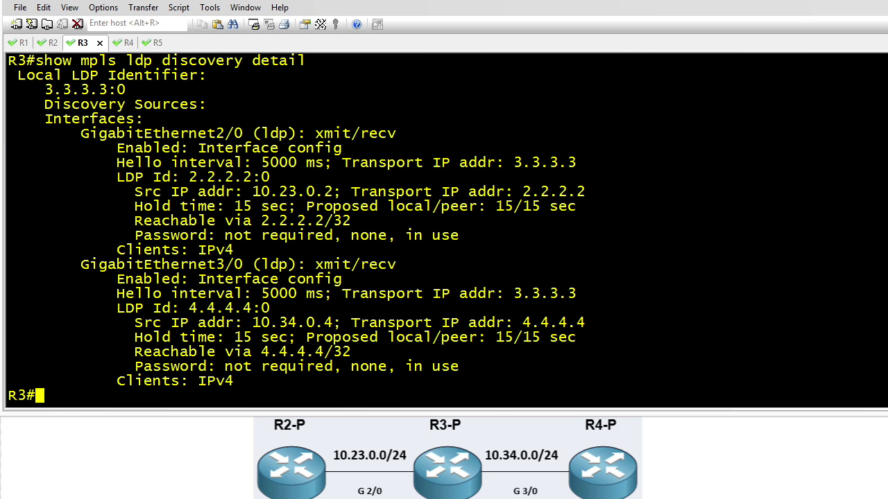
Enter global configuration on R3 and apply "mpls ldp discovery transport-address interface" to interface g2/0
key(Return)
text(conf t)
key(Return)
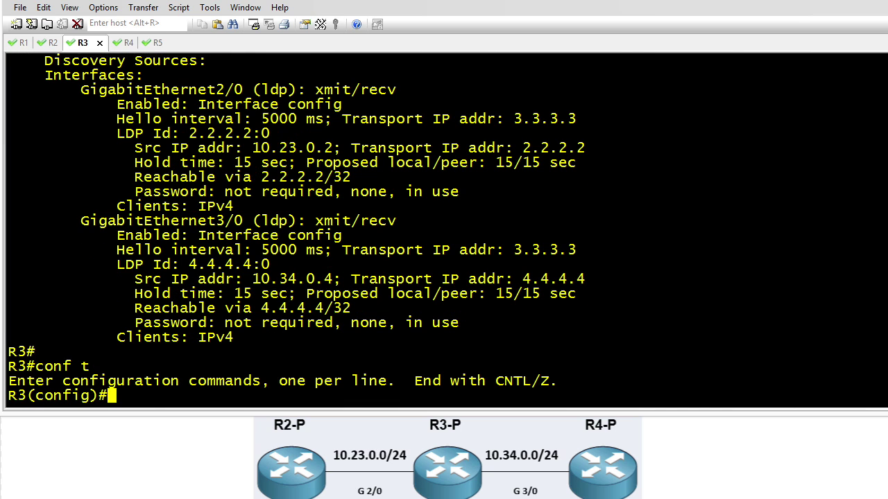
text(int g2/0)
key(Return)
text(mpls)
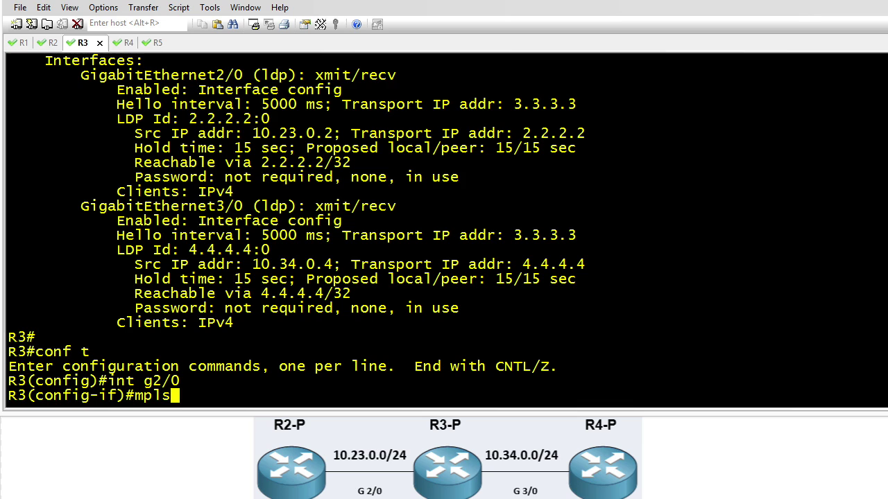
text( ldp discover)
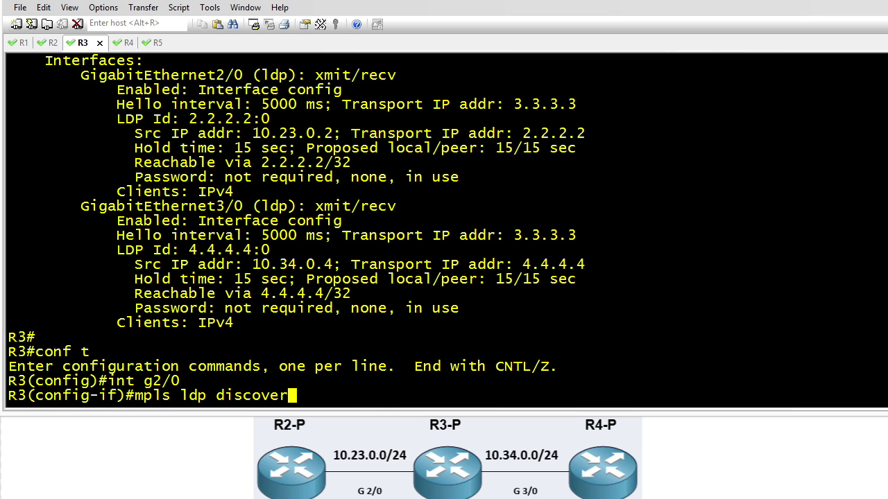
text(y transport-a)
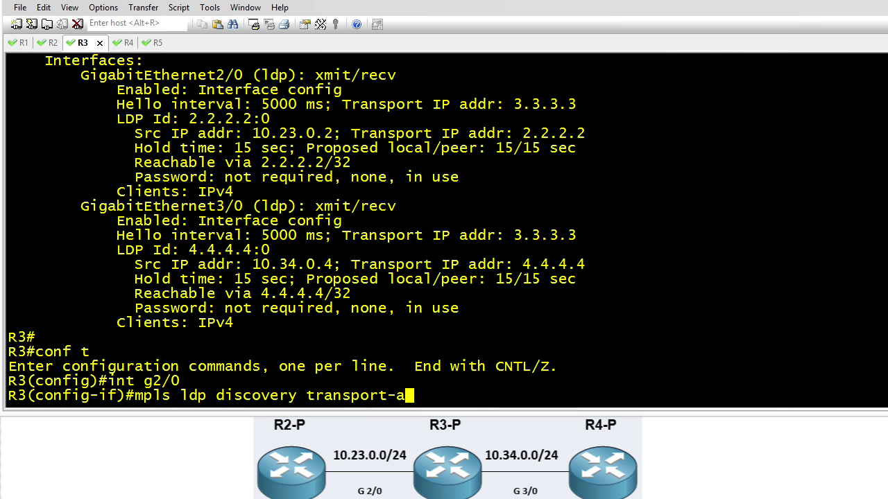
text(ddress interface)
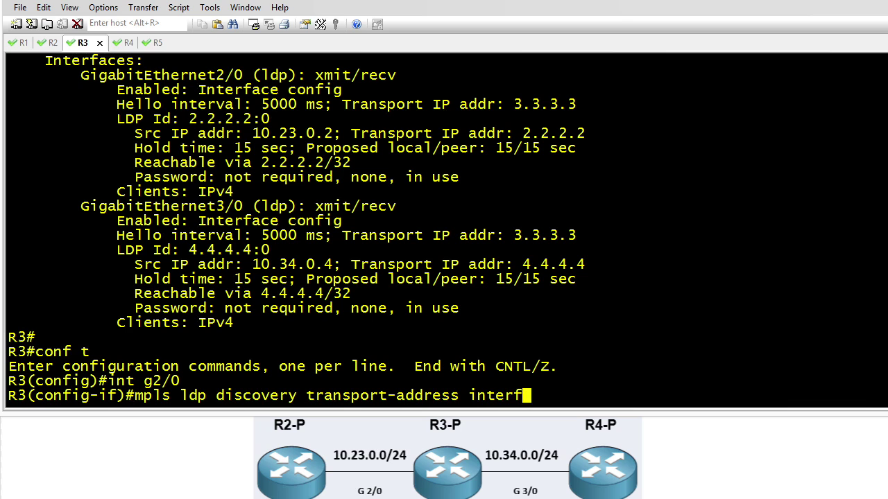
key(Return)
Apply "mpls ldp discovery transport-address interface" to interface g3/0 and end configuration mode
text(int g3/0)
key(Return)
text(m)
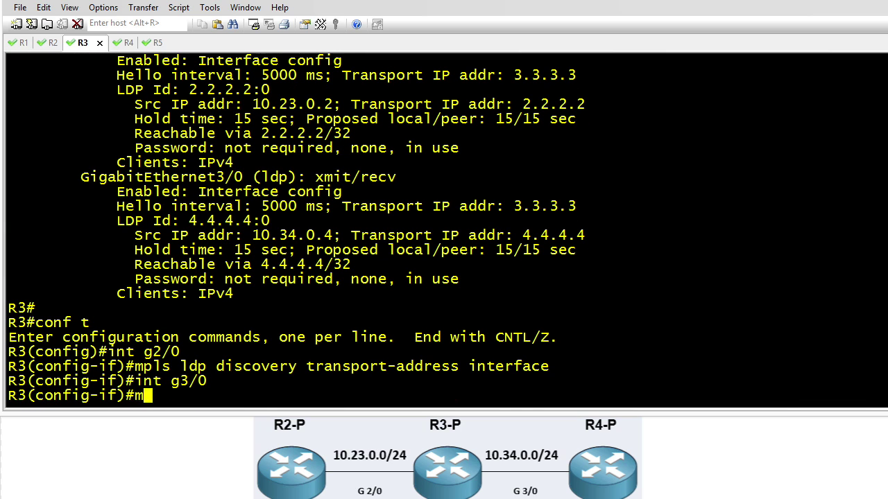
text(pls ldp disco)
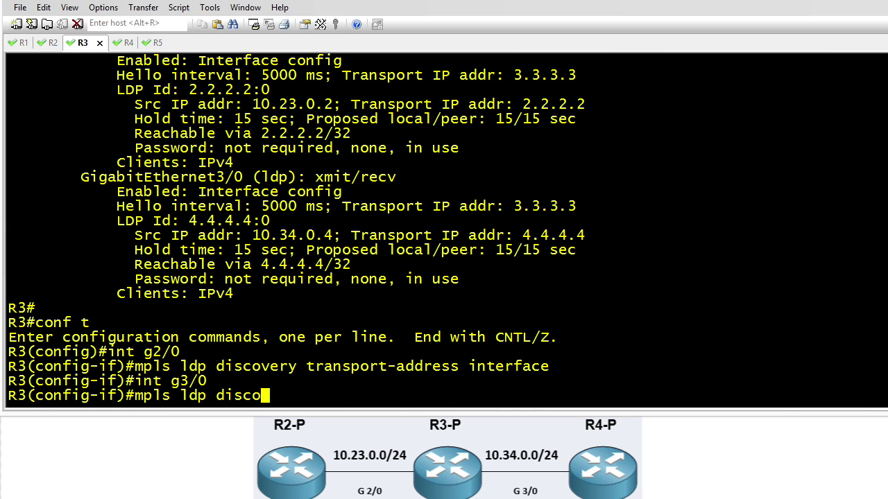
text(very transpo)
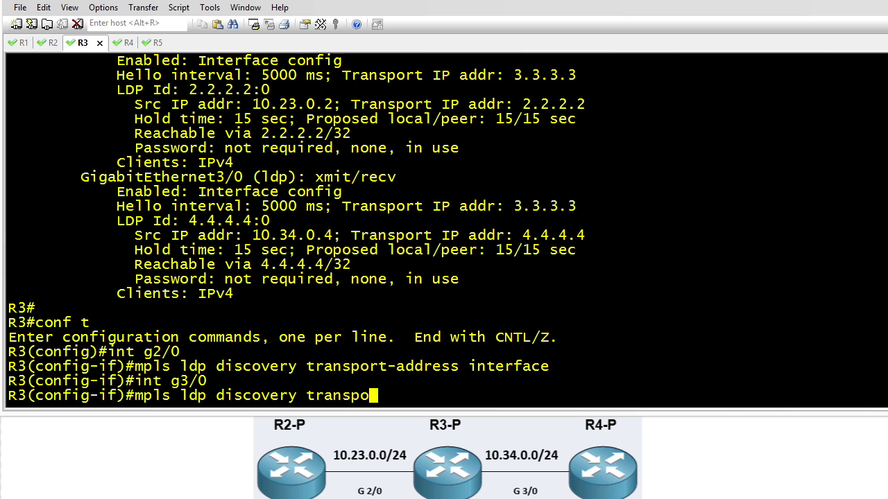
text(rt-address int)
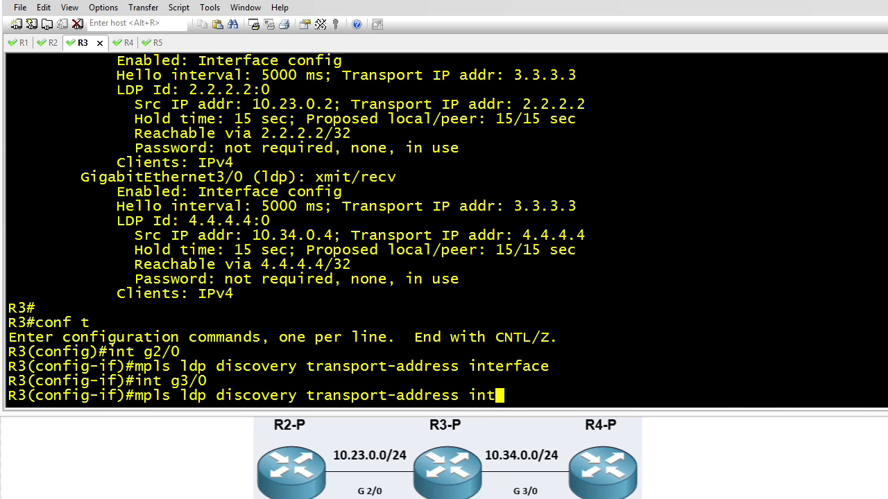
text(erface)
key(Return)
text(end)
key(Return)
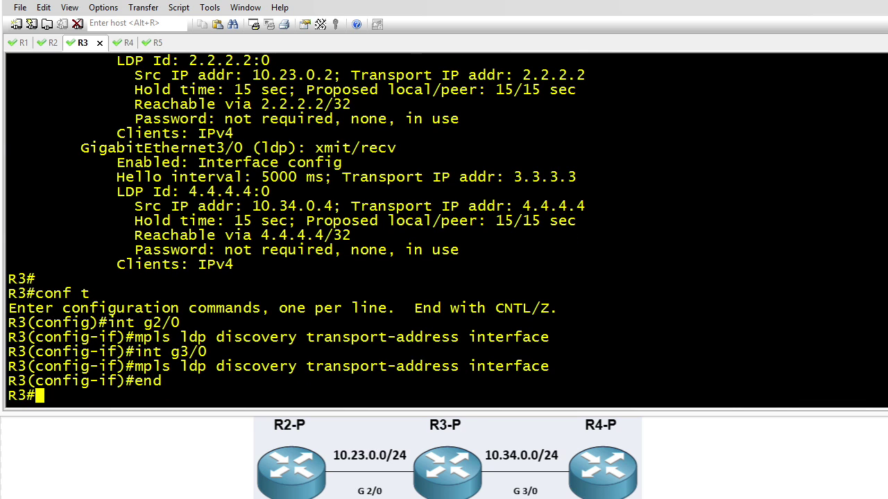
key(Return)
key(Return)
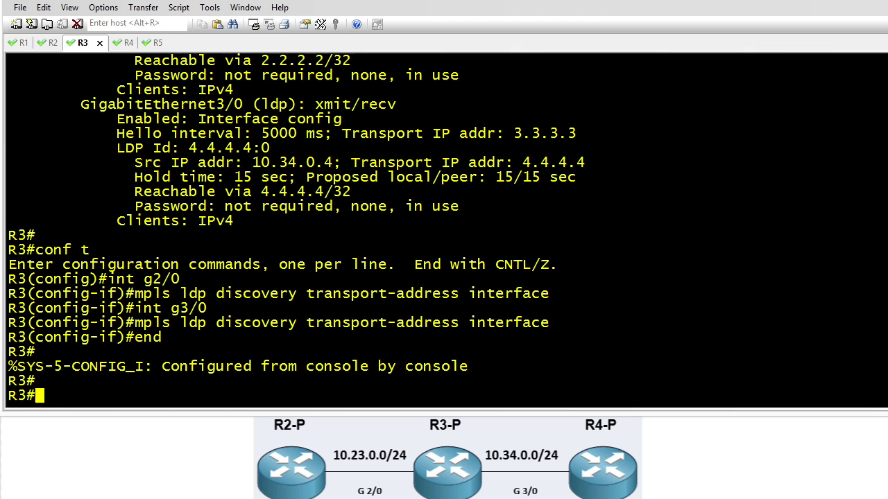
Run "show mpls ldp discovery detail" on R3 again to check the transport addresses after the interface configuration
text(conf t)
key(Up)
key(Up)
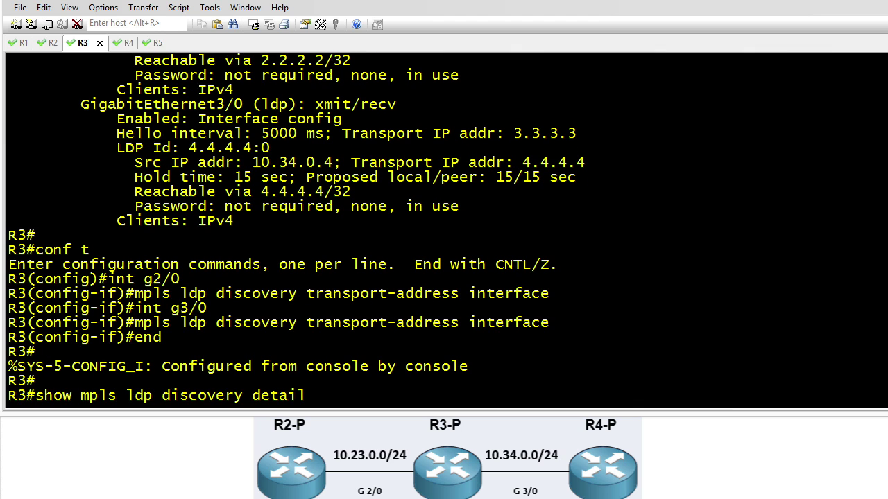
key(Return)
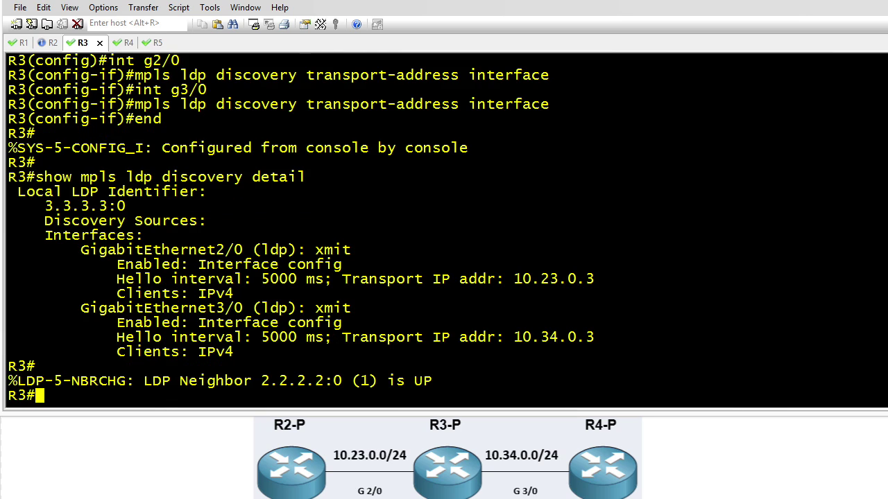
Mark the GigabitEthernet2/0 interface and its transport address in the output, and draw an arrow from R3 toward R2 in the diagram
mouse_move(70, 280)
mouse_down()
mouse_move(97, 280)
mouse_move(104, 290)
mouse_up()
drag(342, 292, 430, 290)
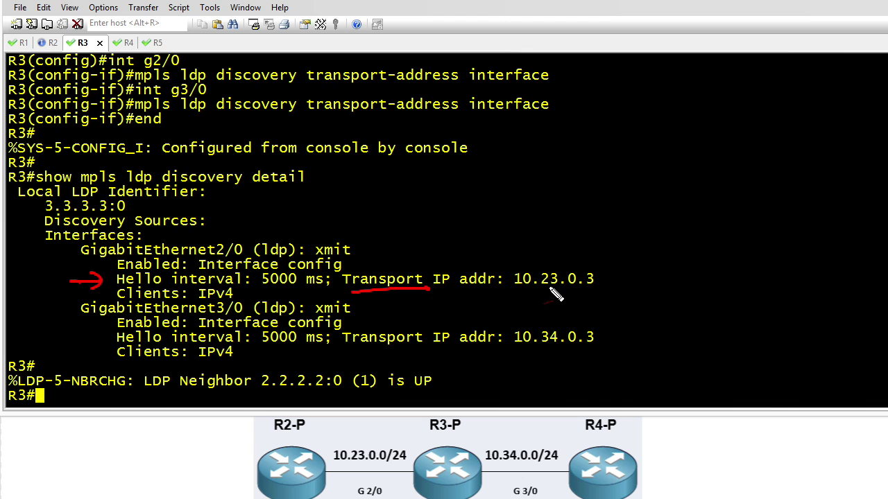
drag(517, 292, 596, 291)
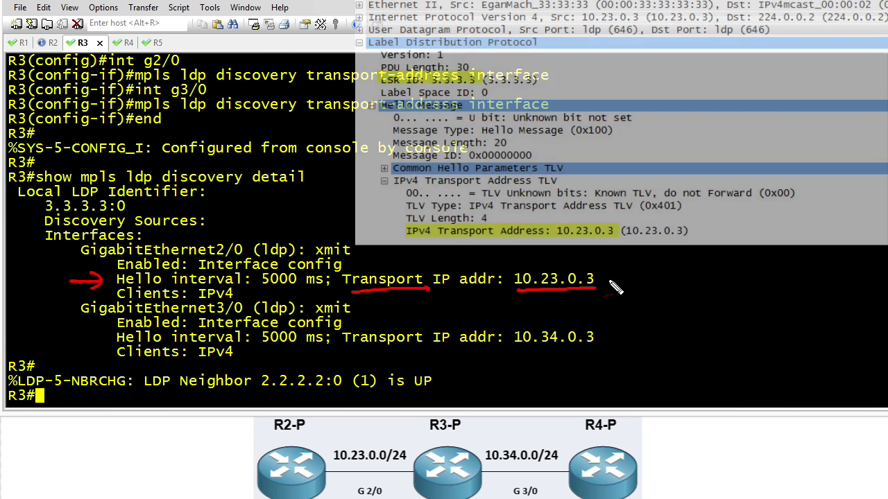
drag(256, 244, 229, 258)
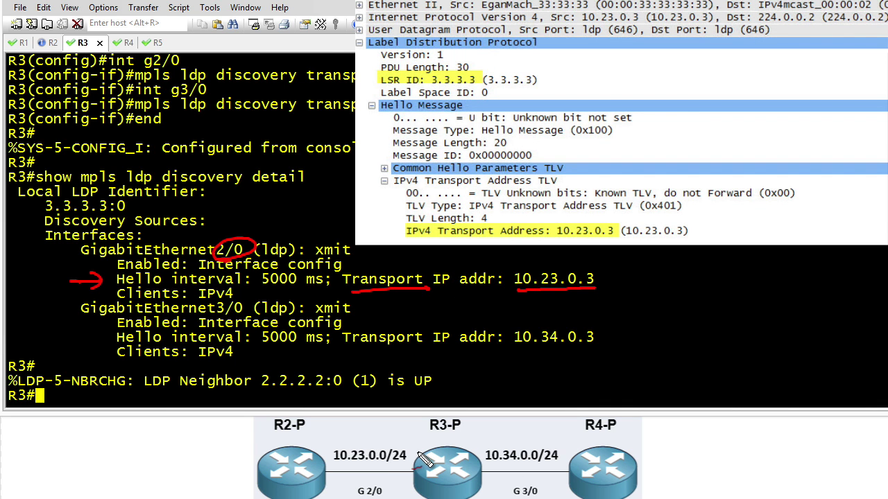
drag(418, 463, 372, 467)
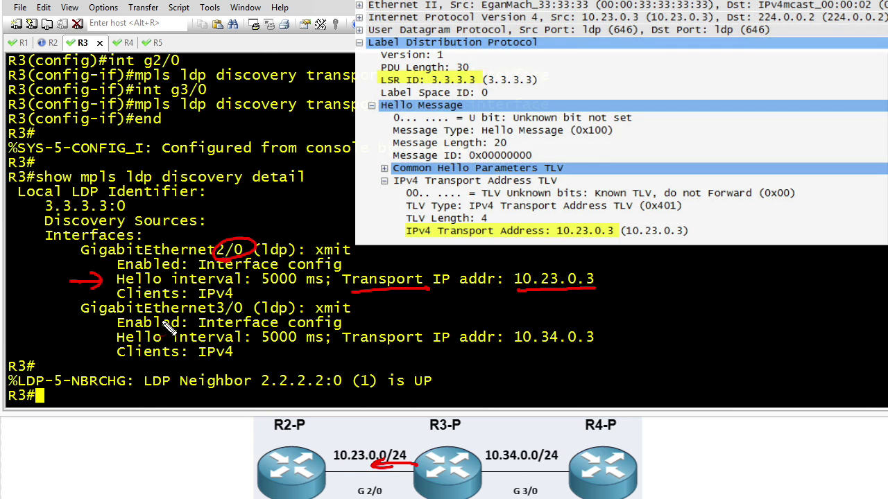
Mark GigabitEthernet3/0 and its transport address, point out R3's links to R2 and R4 in the diagram, and clear all marks
drag(253, 303, 211, 322)
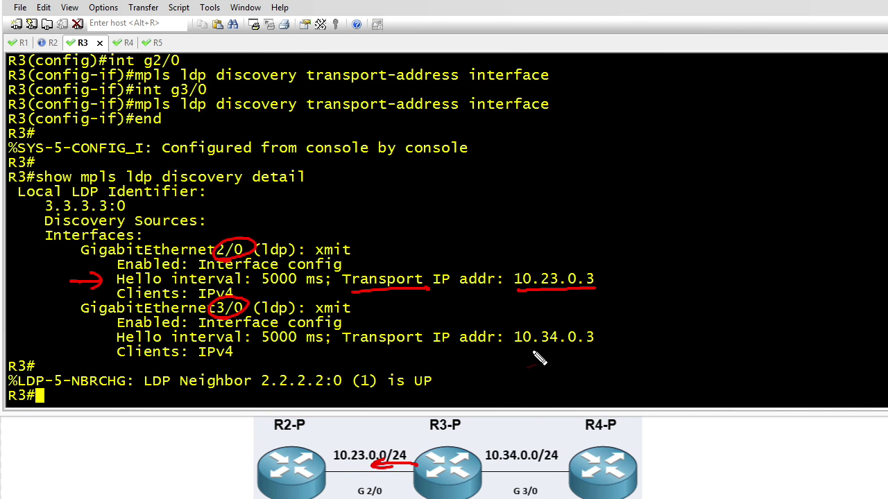
drag(513, 352, 594, 350)
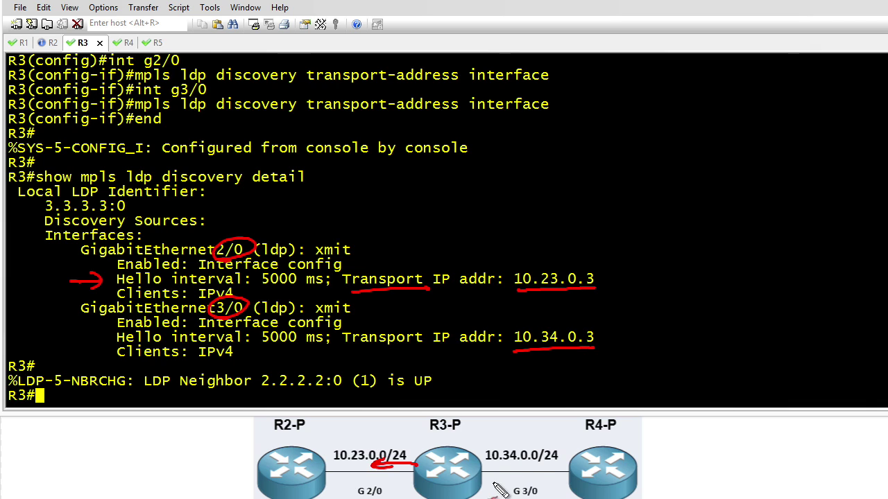
drag(468, 475, 522, 479)
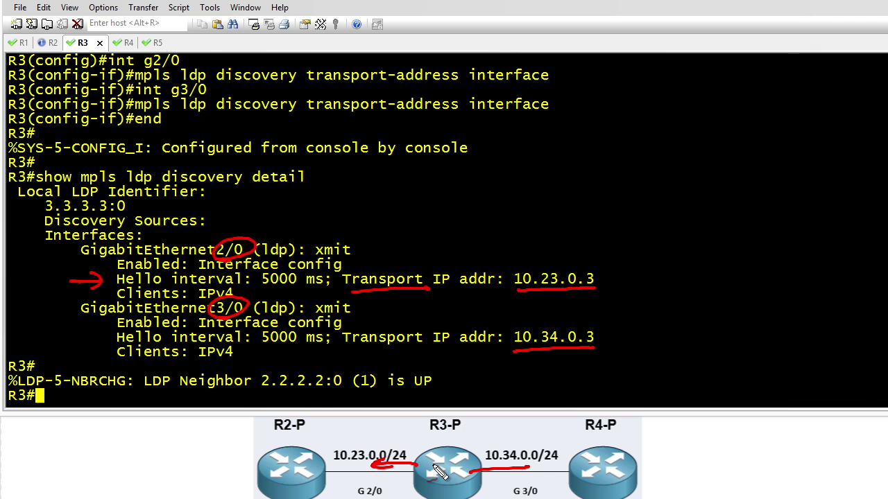
drag(419, 428, 415, 453)
drag(409, 443, 421, 444)
drag(482, 448, 487, 451)
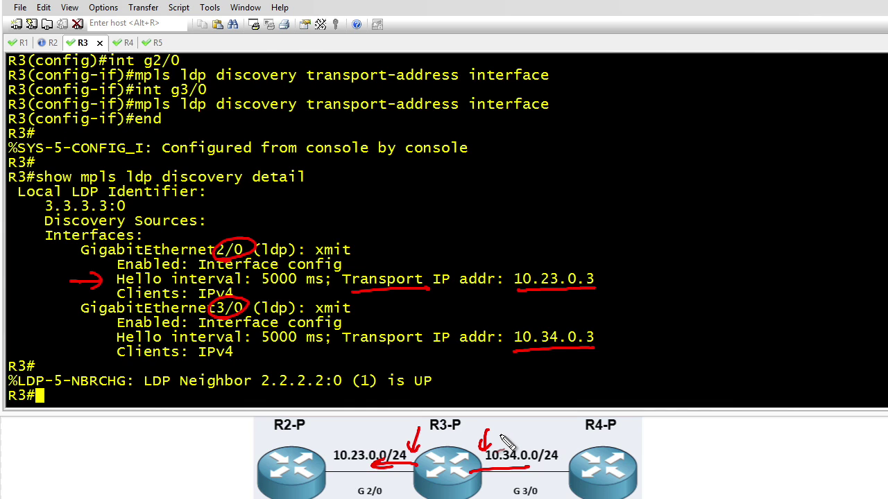
key(Escape)
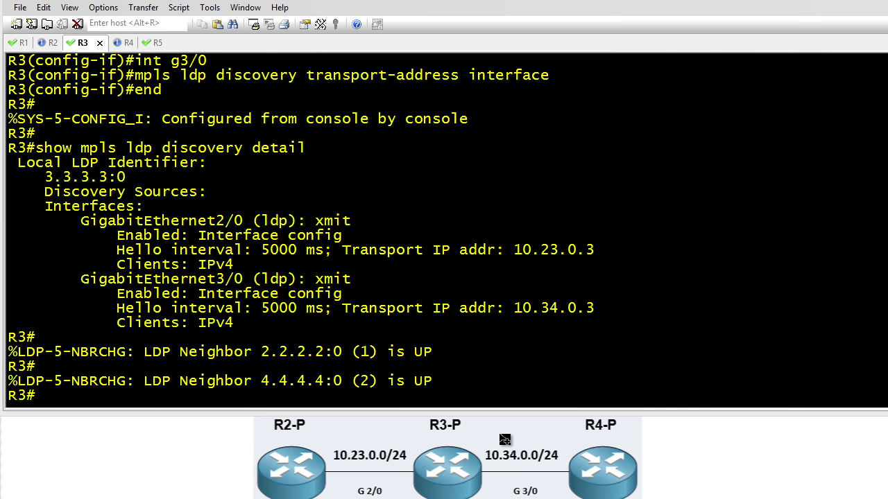
Draw arrows pointing at the LDP neighbor messages for 2.2.2.2 and 4.4.4.4 in the R3 console
mouse_move(485, 345)
mouse_down()
mouse_move(450, 355)
mouse_move(460, 383)
mouse_move(479, 381)
mouse_up()
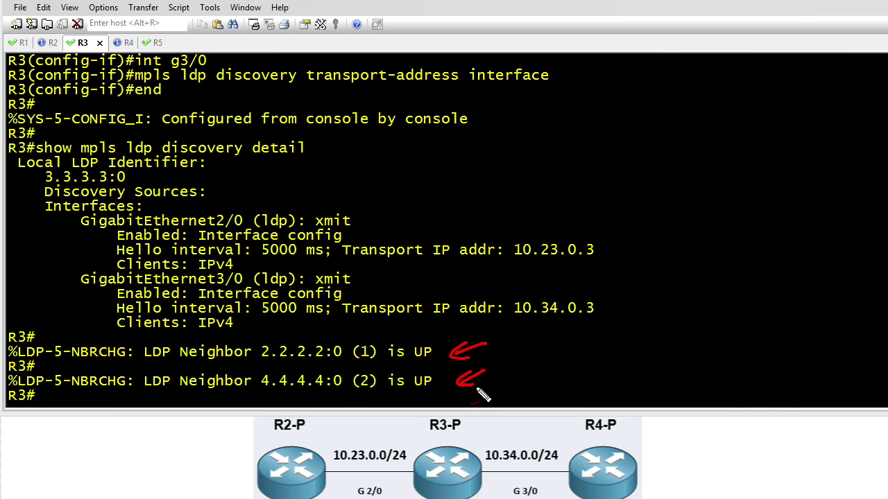